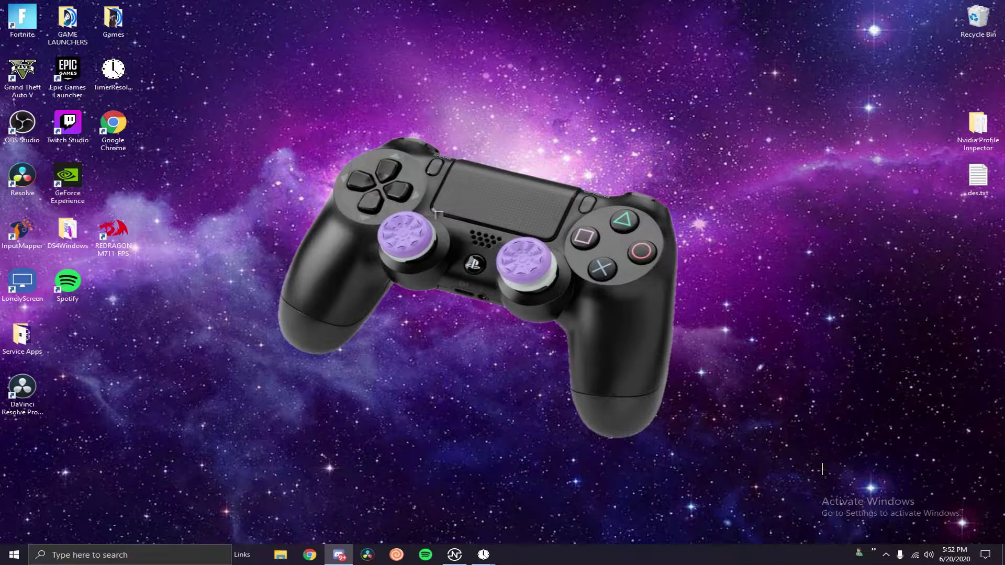
- Launch NVIDIA Control Panel from the desktop's right-click menu
{"action": "right_click", "coordinate": [436, 204]}
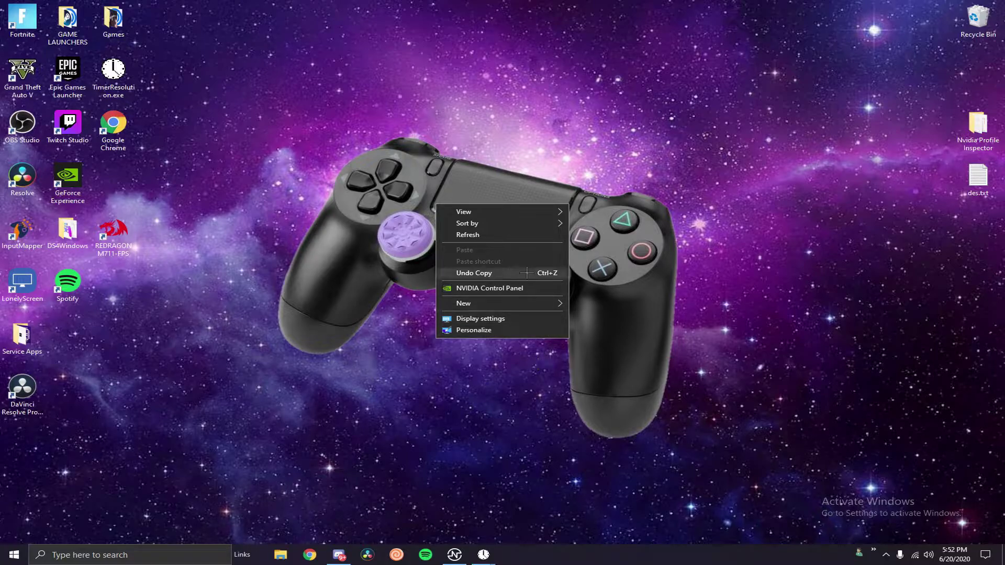
{"action": "left_click", "coordinate": [514, 285]}
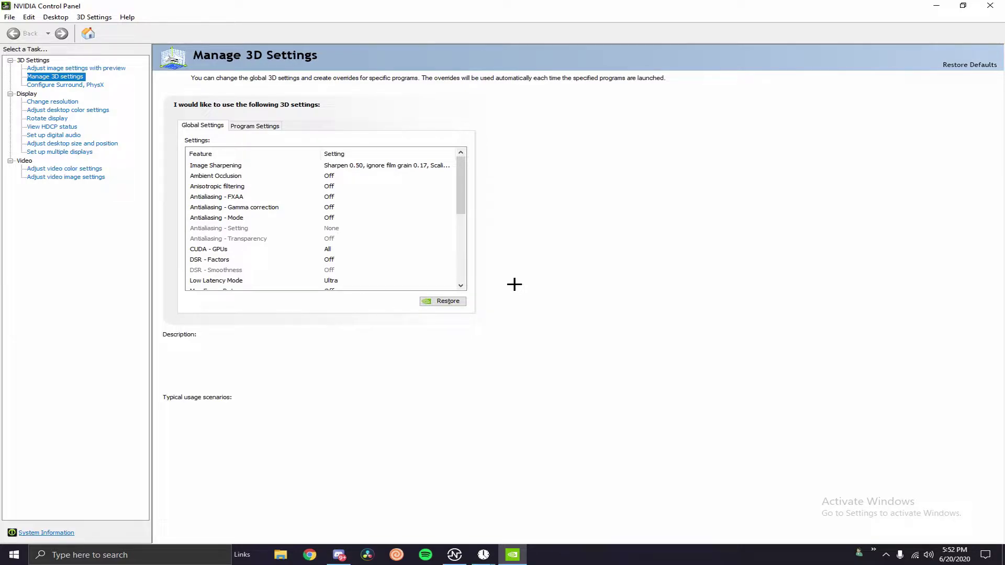
- Go to Change Resolution and open the Customize list of custom resolutions, closing and reopening it
{"action": "left_click", "coordinate": [52, 103]}
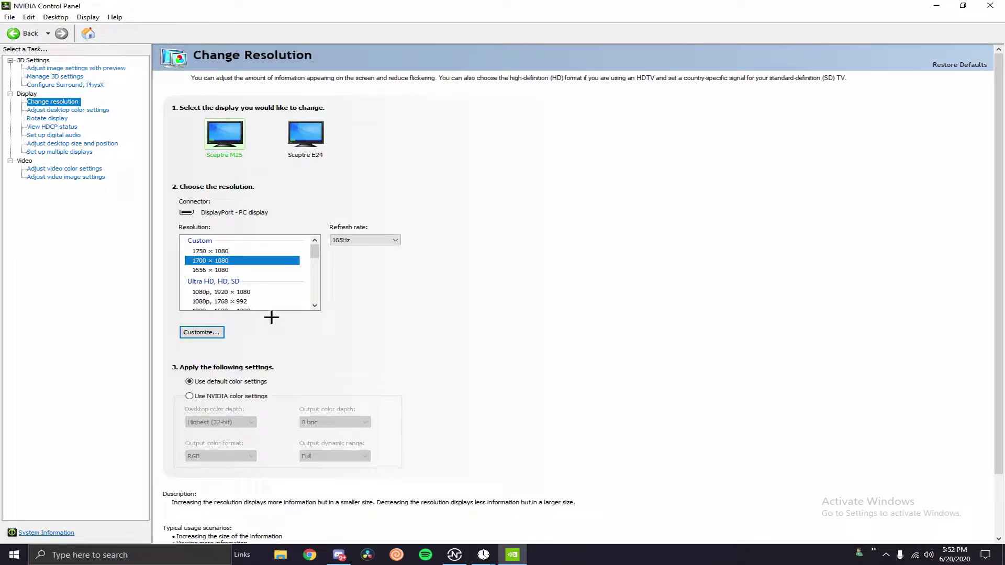
{"action": "left_click", "coordinate": [195, 333]}
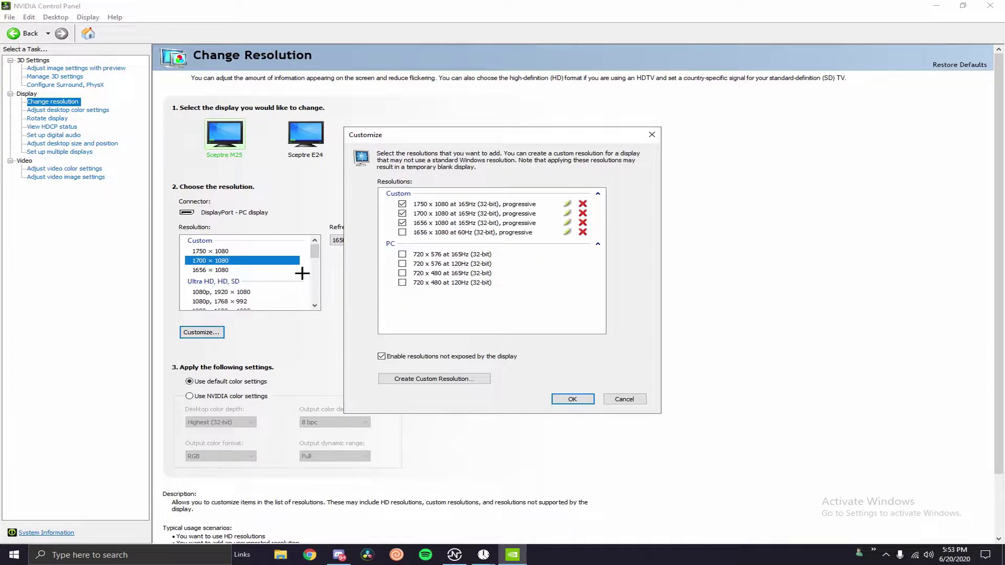
{"action": "left_click", "coordinate": [652, 137]}
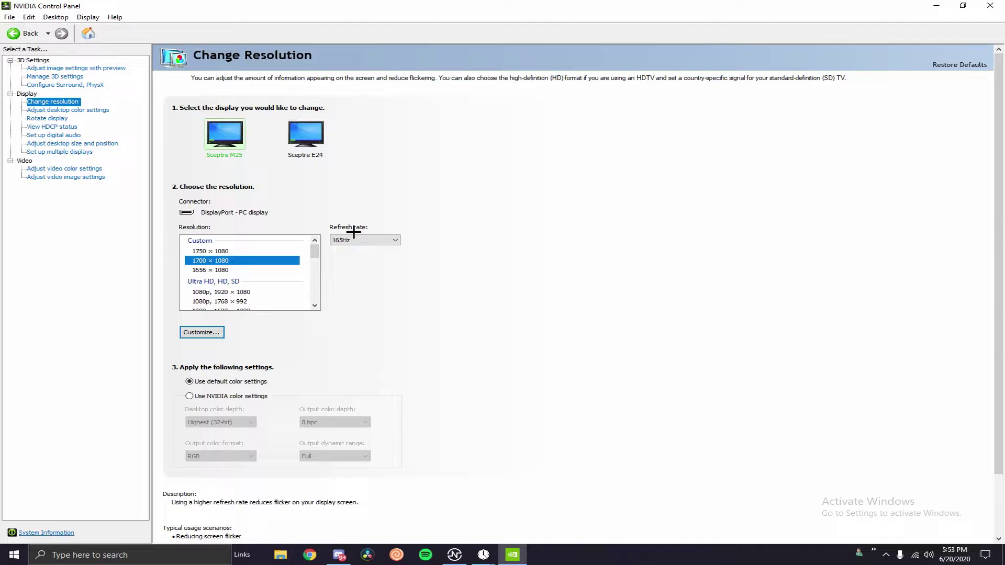
{"action": "left_click", "coordinate": [204, 332]}
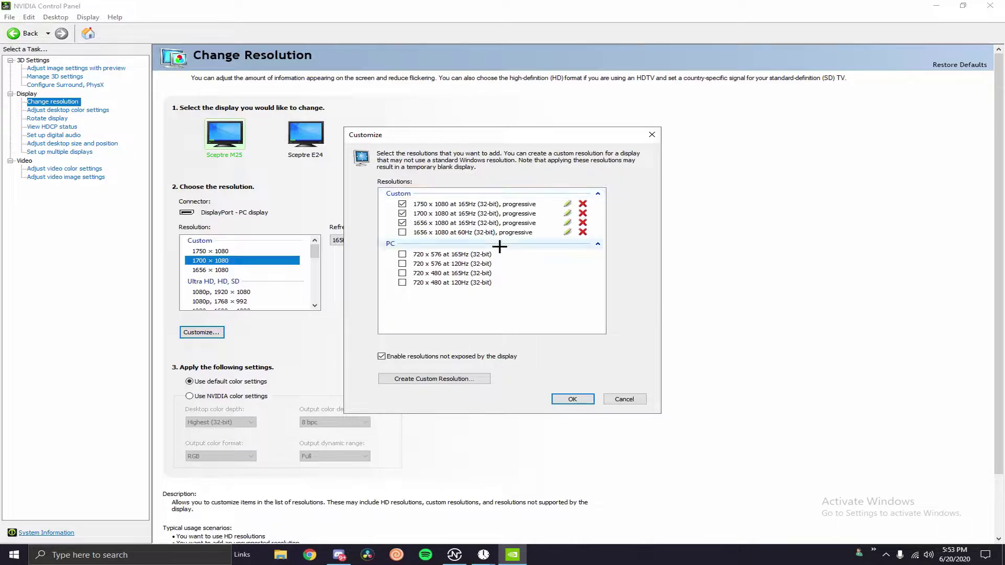
- Edit the 1750×1080 custom resolution to 170 Hz, test it, and dismiss the result prompt
{"action": "left_click", "coordinate": [567, 203]}
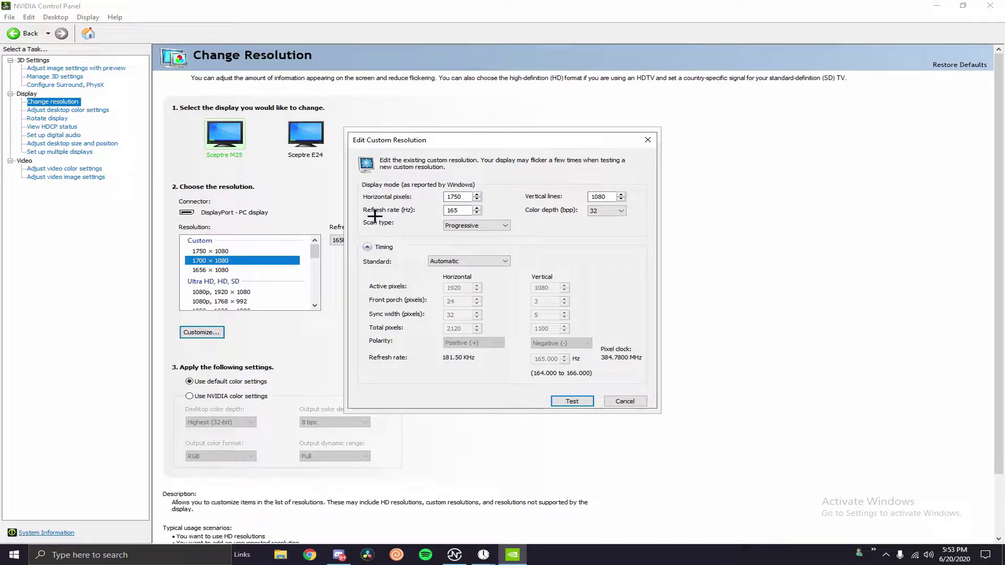
{"action": "left_click", "coordinate": [459, 211]}
{"action": "key", "text": "BackSpace"}
{"action": "key", "text": "BackSpace"}
{"action": "type", "text": "70"}
{"action": "left_click", "coordinate": [571, 401]}
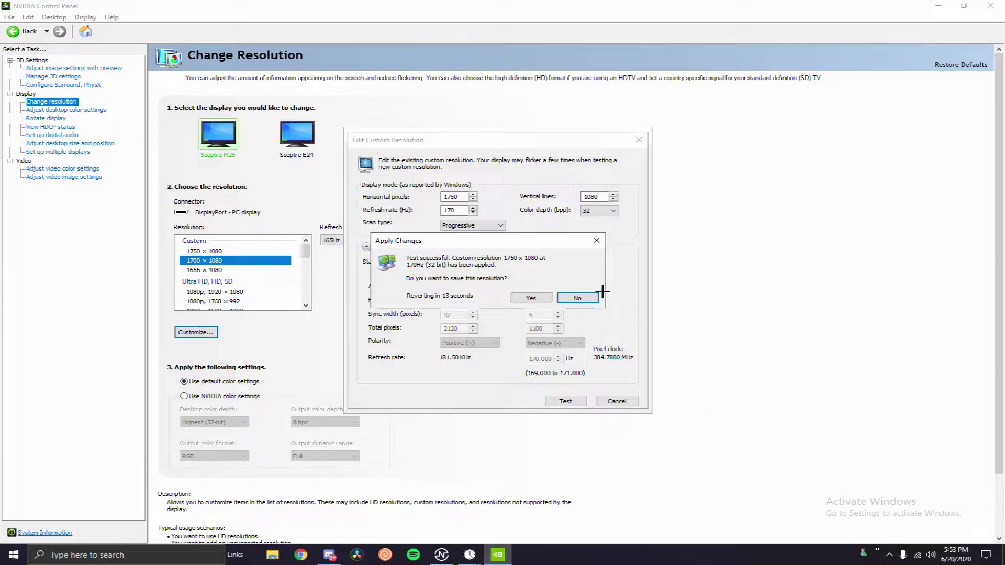
{"action": "left_click", "coordinate": [541, 297]}
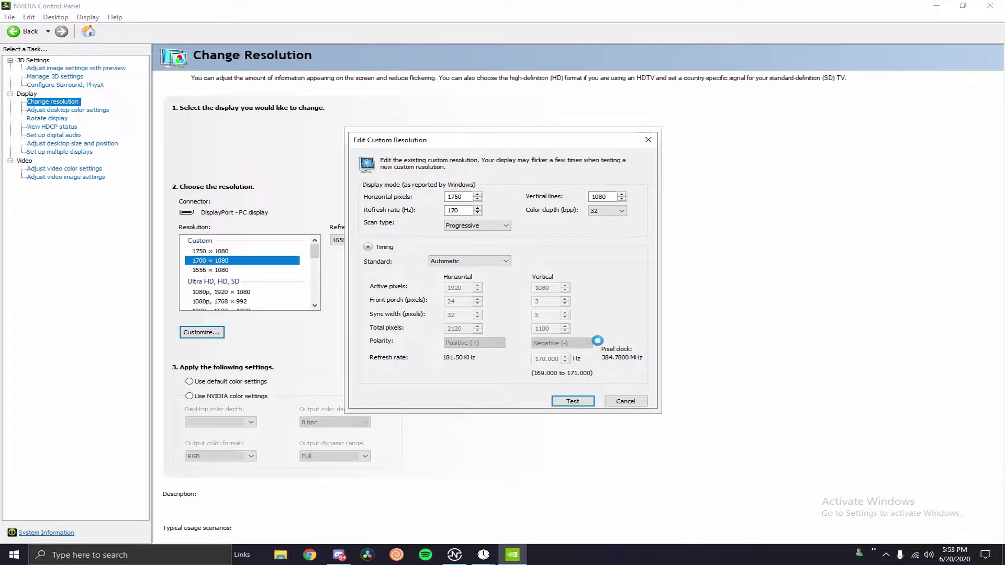
- Set the refresh rate to 175 Hz, test it, and decline keeping it
{"action": "left_click", "coordinate": [463, 209]}
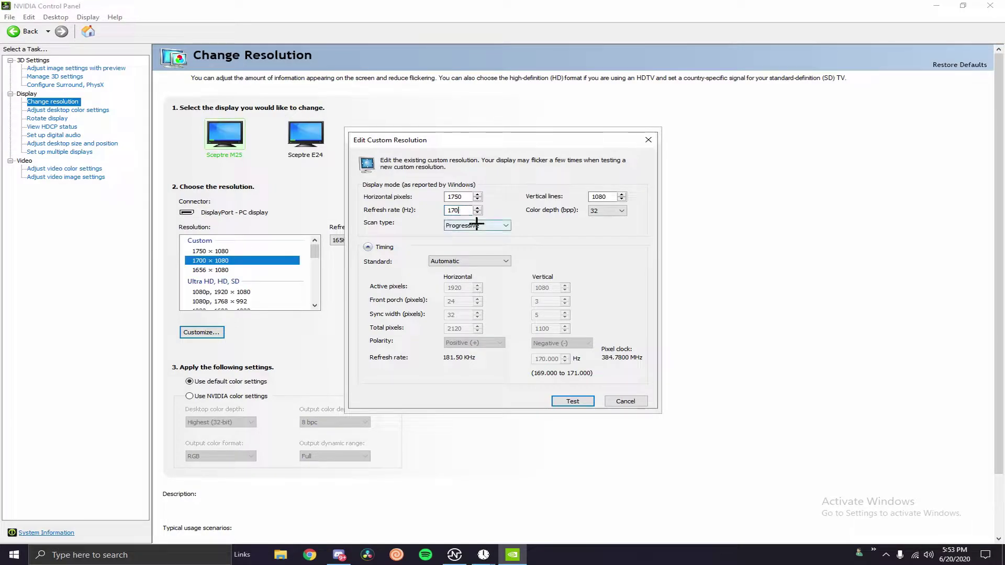
{"action": "key", "text": "BackSpace"}
{"action": "type", "text": "5"}
{"action": "left_click", "coordinate": [572, 401]}
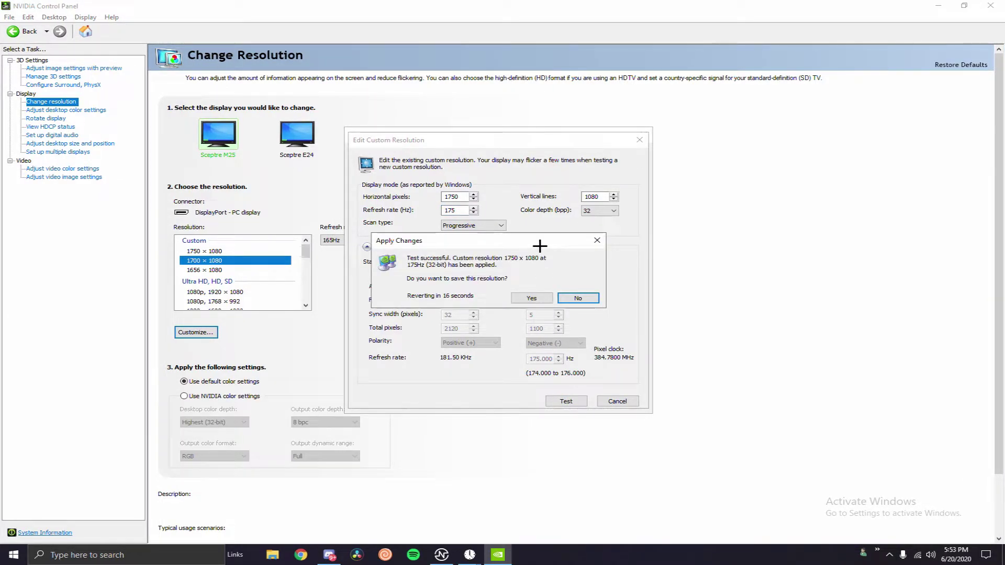
{"action": "left_click", "coordinate": [575, 299]}
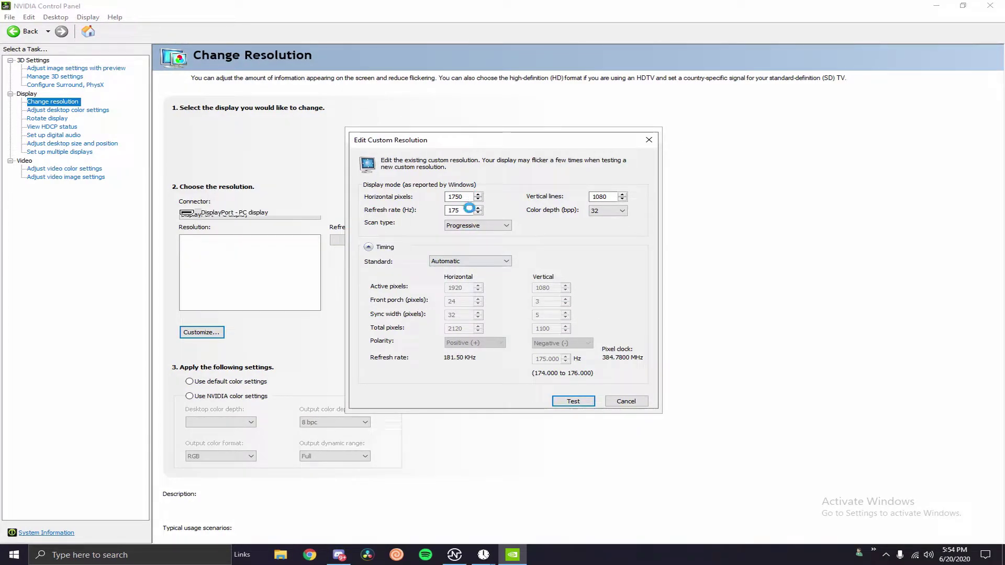
- Set the refresh rate to 180 Hz, test it, and decline keeping it
{"action": "key", "text": "BackSpace"}
{"action": "key", "text": "BackSpace"}
{"action": "type", "text": "80"}
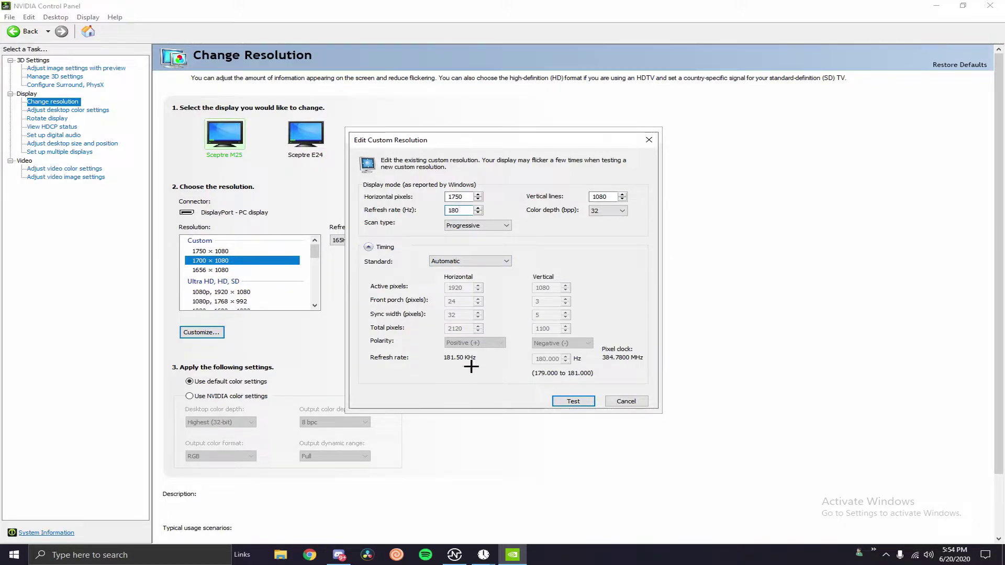
{"action": "left_click", "coordinate": [573, 400]}
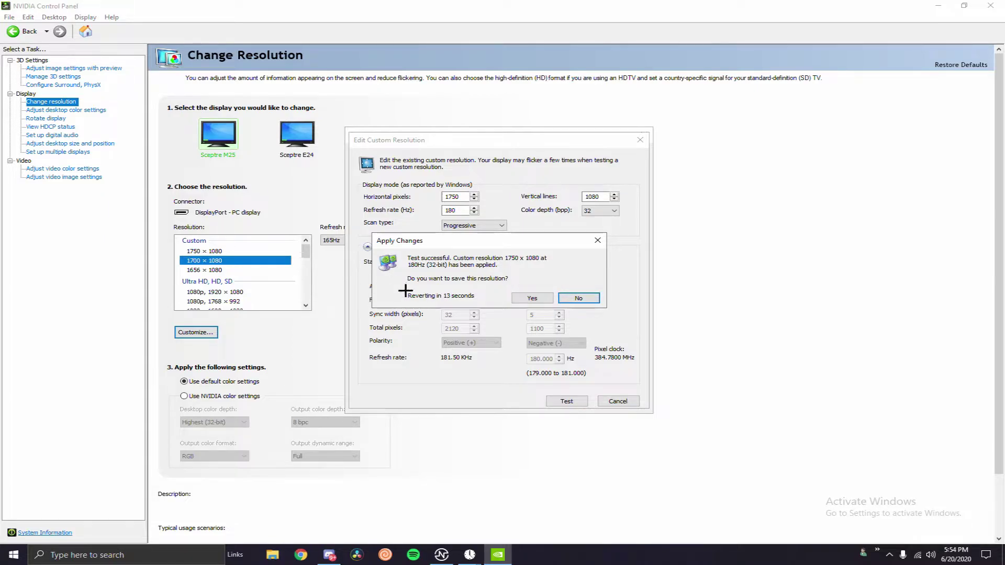
{"action": "left_click", "coordinate": [589, 297]}
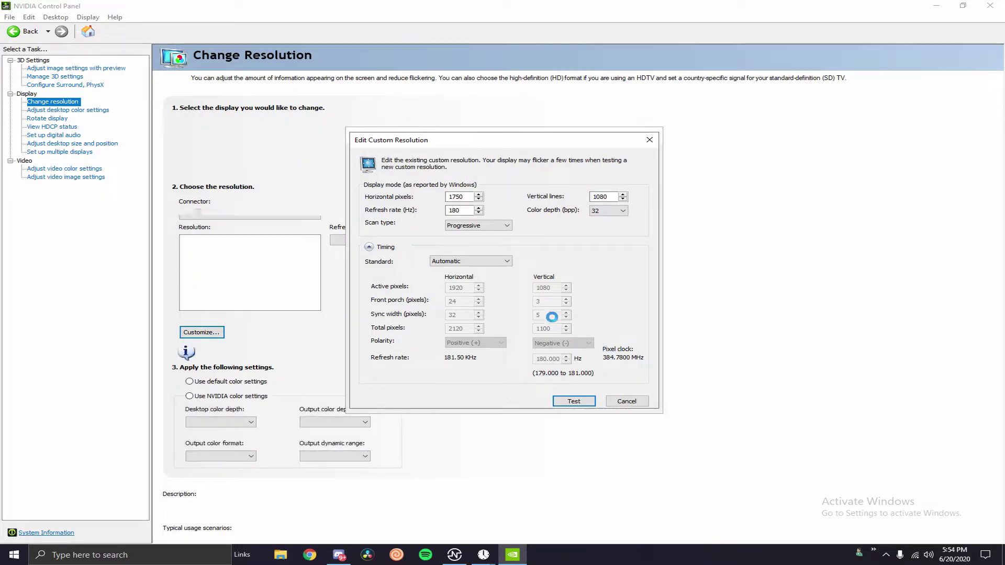
- Try 190 Hz, then settle on 185 Hz and test 1750×1080 at 185 Hz
{"action": "key", "text": "BackSpace"}
{"action": "key", "text": "BackSpace"}
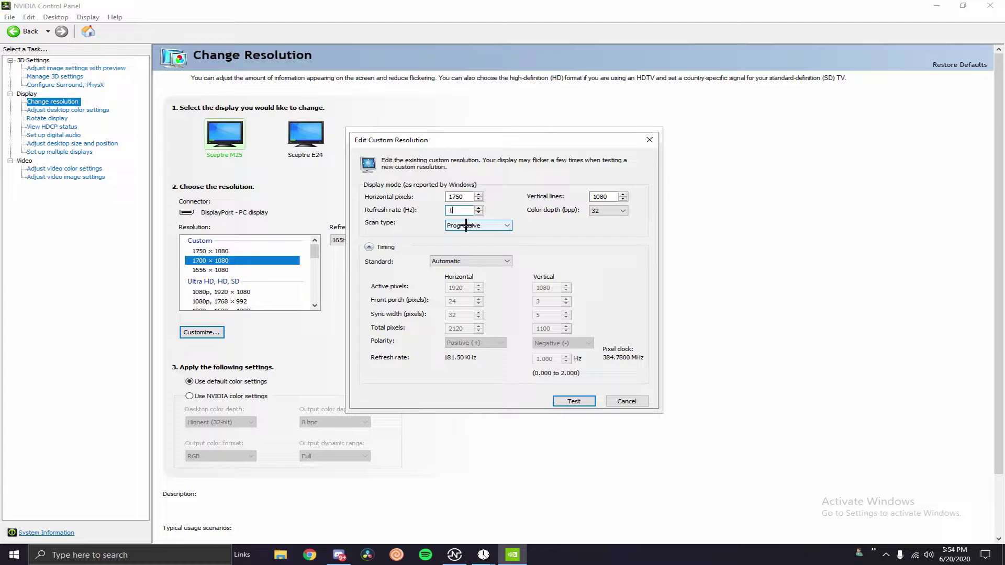
{"action": "type", "text": "90"}
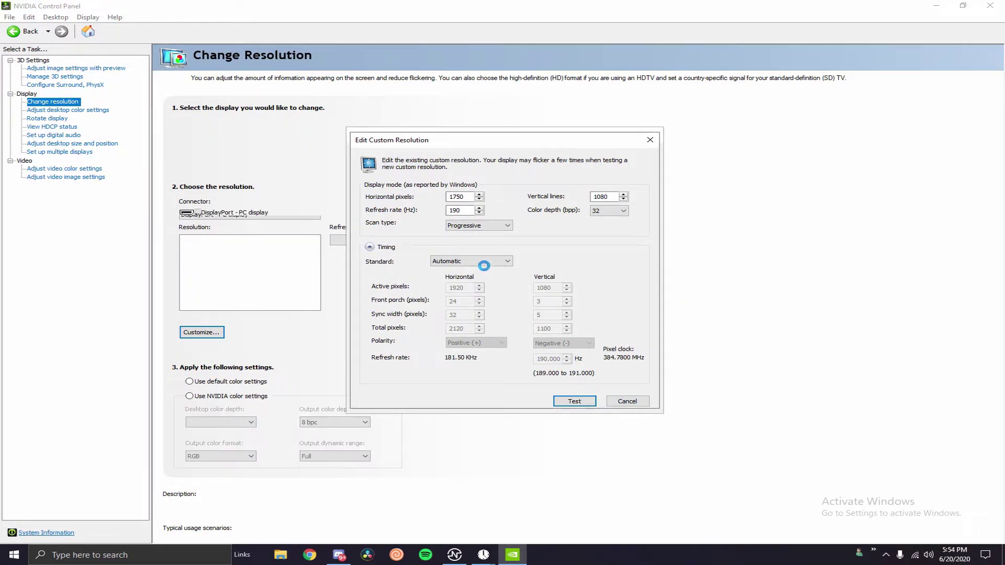
{"action": "key", "text": "BackSpace"}
{"action": "key", "text": "BackSpace"}
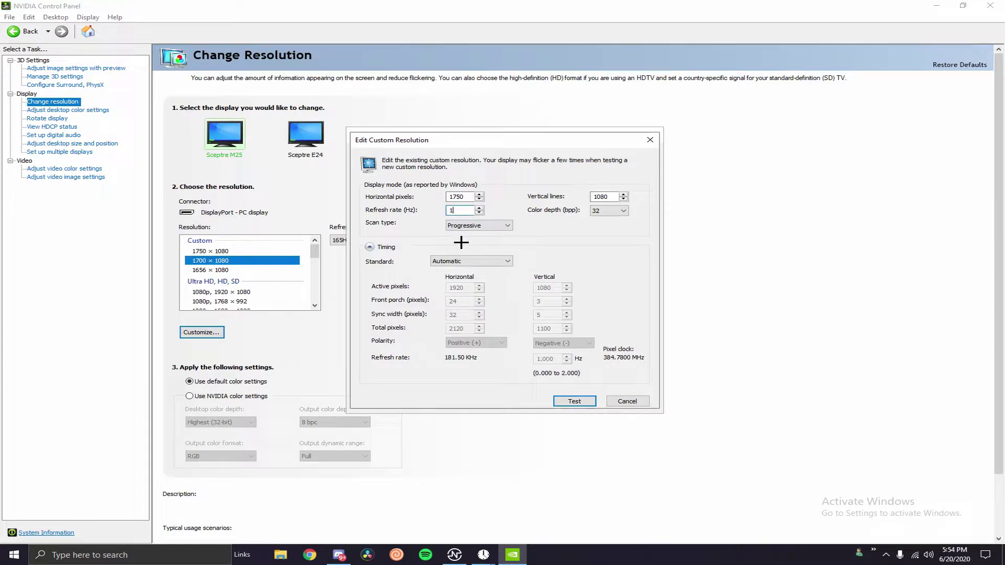
{"action": "type", "text": "85"}
{"action": "left_click", "coordinate": [574, 400]}
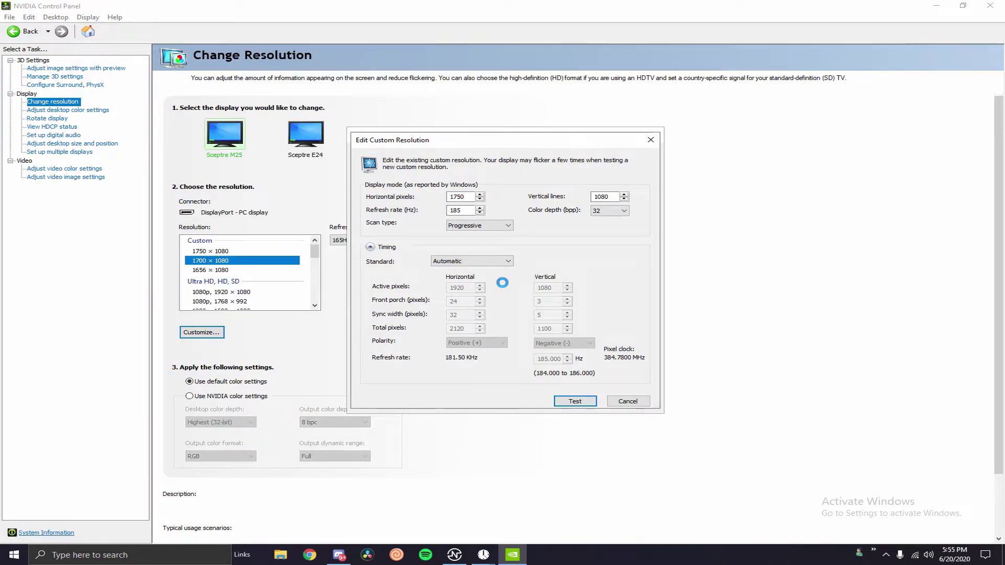
{"action": "left_click", "coordinate": [461, 210]}
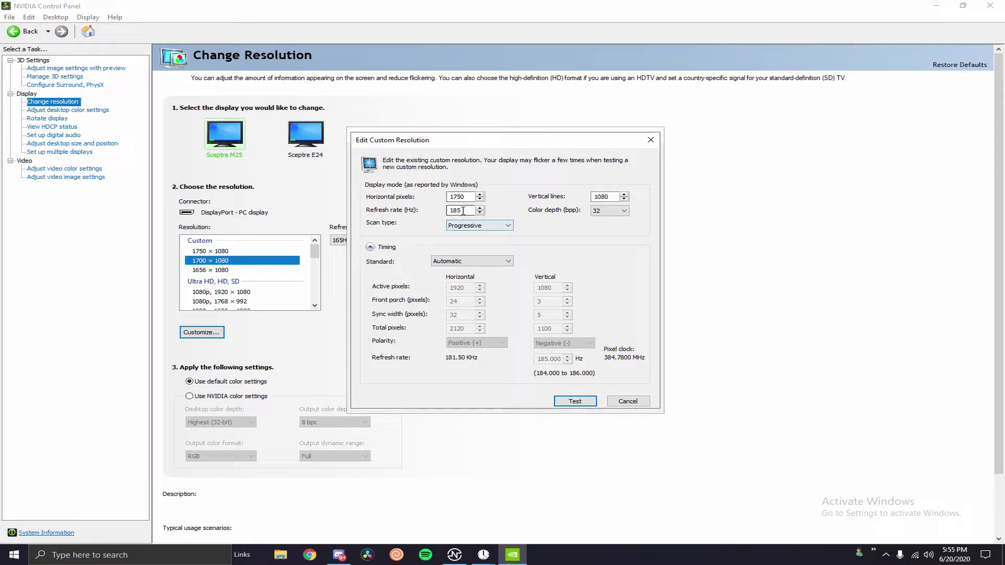
- Change the refresh rate to 180, then 175, and finally back to 170 Hz
{"action": "key", "text": "BackSpace"}
{"action": "type", "text": "0"}
{"action": "key", "text": "BackSpace"}
{"action": "key", "text": "BackSpace"}
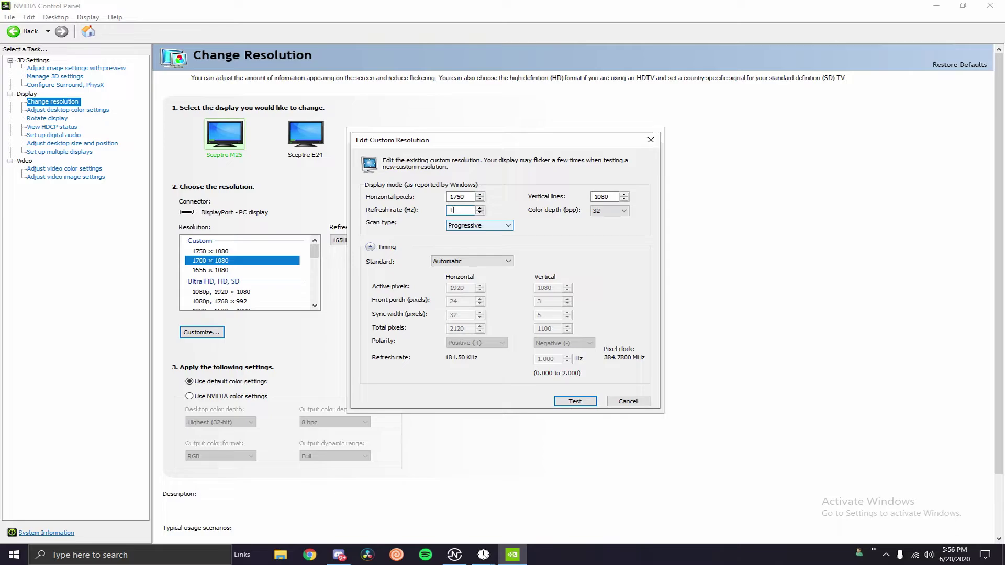
{"action": "type", "text": "75"}
{"action": "key", "text": "BackSpace"}
{"action": "type", "text": "0"}
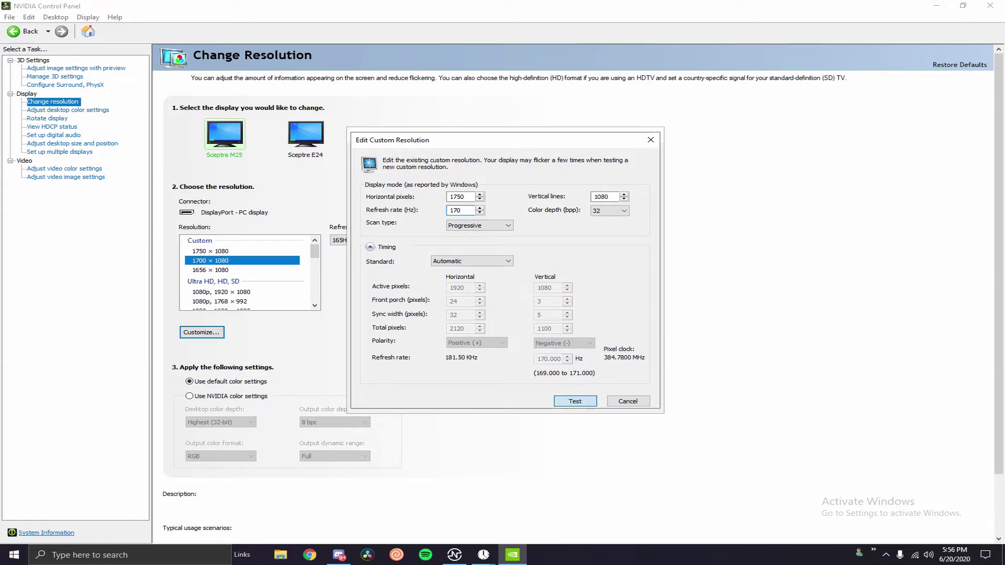
- Test 1750×1080 at 170 Hz, keep it, and save the custom resolution list
{"action": "left_click", "coordinate": [575, 401]}
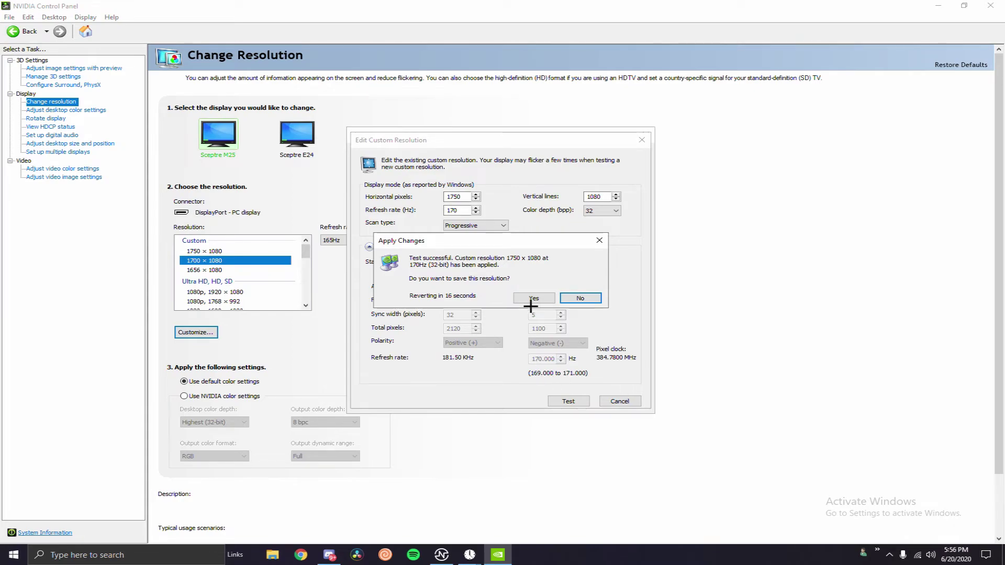
{"action": "left_click", "coordinate": [525, 295]}
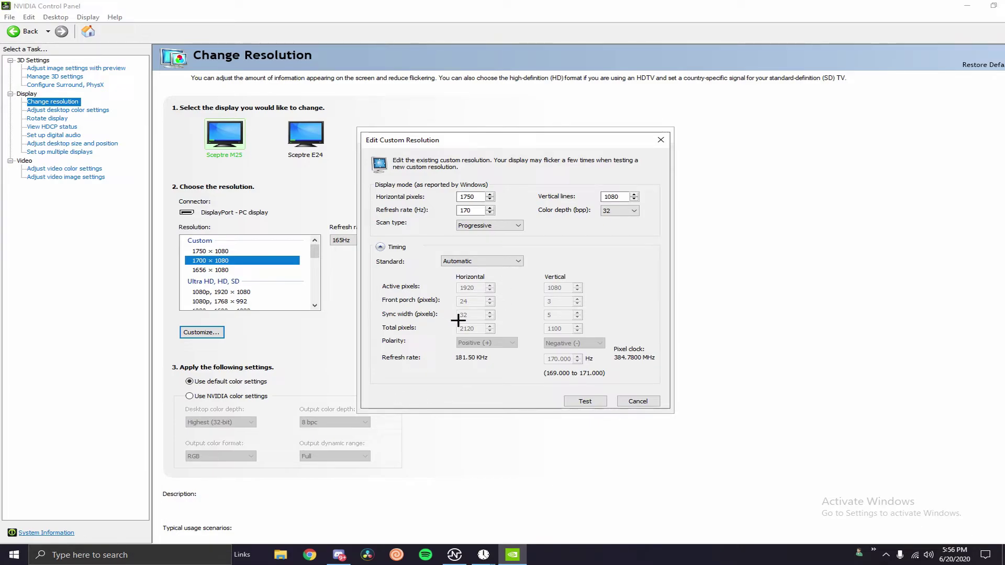
{"action": "left_click", "coordinate": [584, 401]}
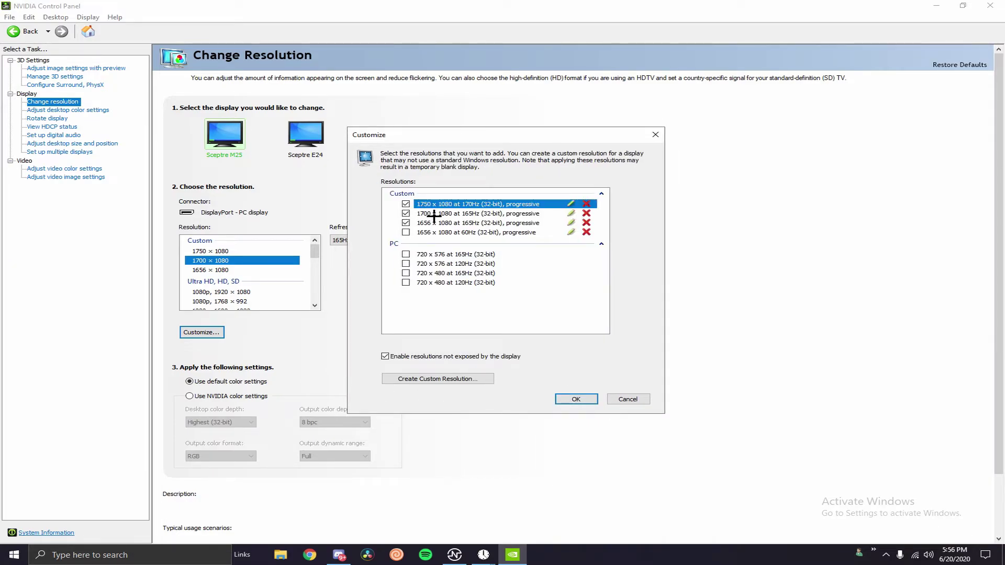
{"action": "left_click", "coordinate": [576, 399]}
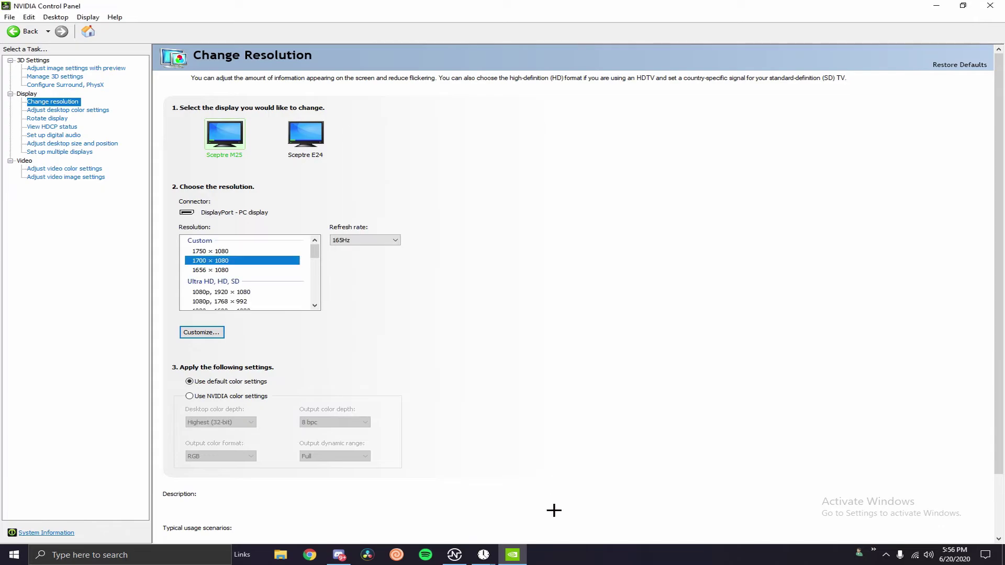
- Select the 1750×1080 resolution with a 170Hz refresh rate
{"action": "left_click", "coordinate": [214, 251]}
{"action": "left_click", "coordinate": [351, 238]}
{"action": "left_click", "coordinate": [218, 251]}
{"action": "left_click", "coordinate": [343, 240]}
{"action": "left_click", "coordinate": [343, 241]}
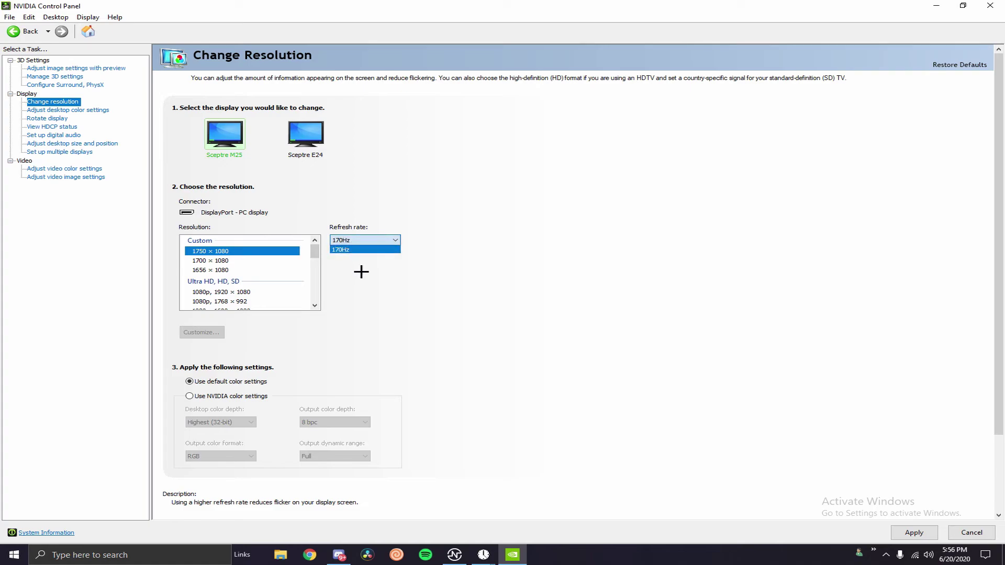
{"action": "left_click", "coordinate": [339, 307]}
{"action": "left_click", "coordinate": [221, 250]}
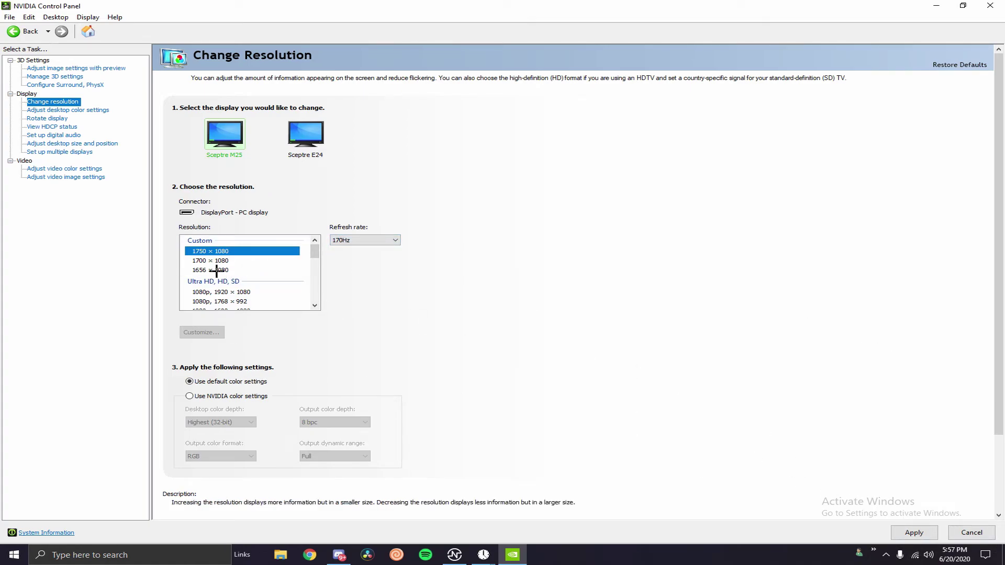